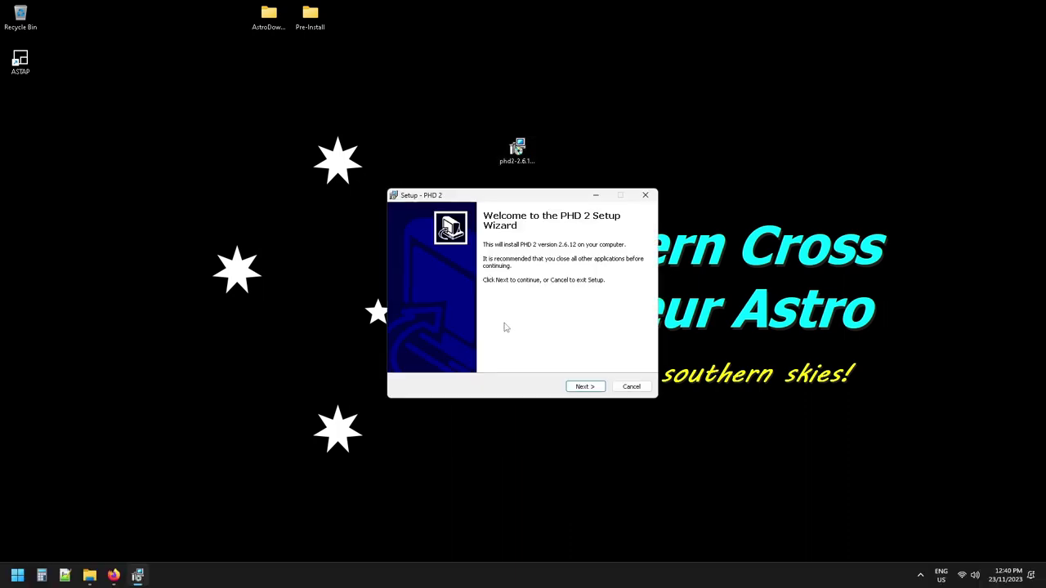
# - Install PHD 2 into the default Program Files folder, with README viewing turned off
pyautogui.click(585, 389)
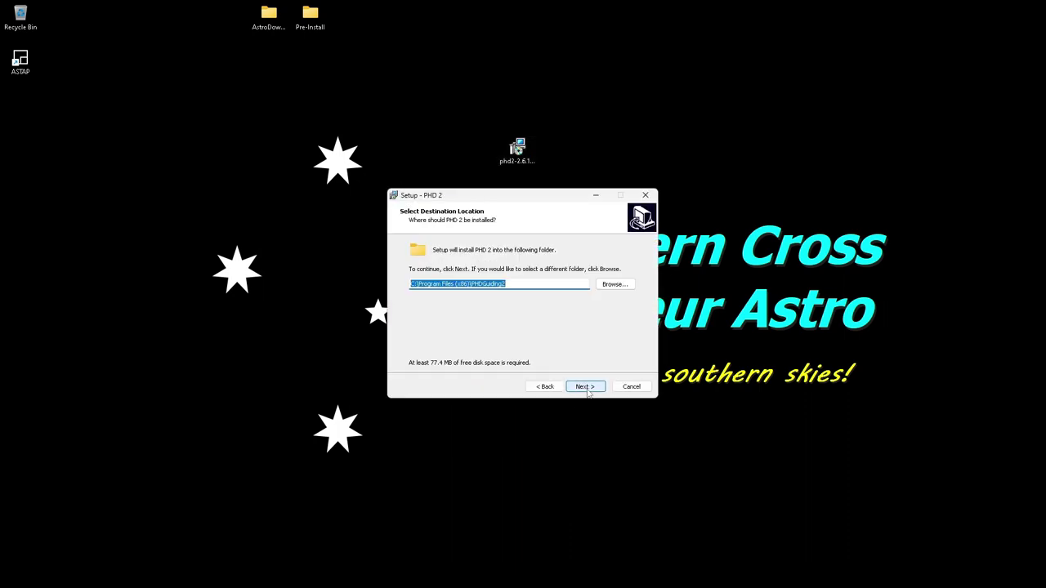
pyautogui.click(586, 388)
pyautogui.click(586, 389)
pyautogui.click(585, 388)
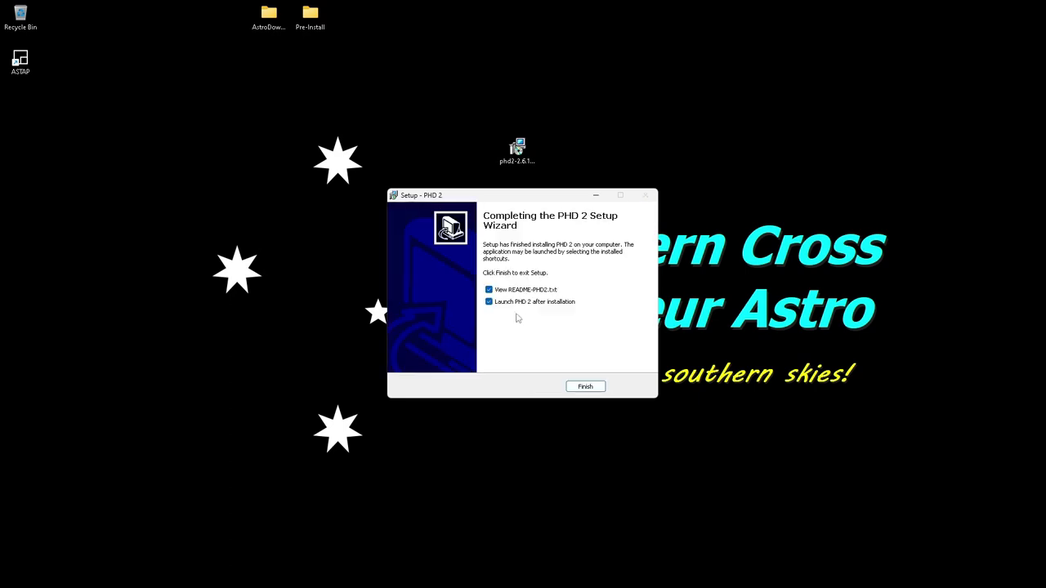
pyautogui.click(490, 290)
# - Launch PHD2 and pick ASI Camera (1) (ASCOM) as the guide camera, reading its 3.75 µm pixel size
pyautogui.click(587, 387)
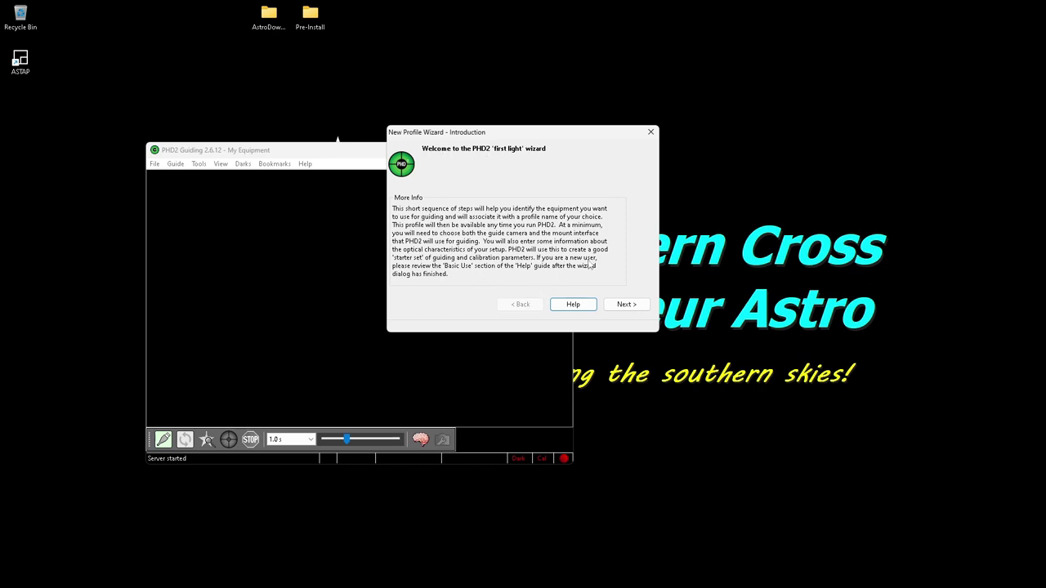
pyautogui.click(626, 305)
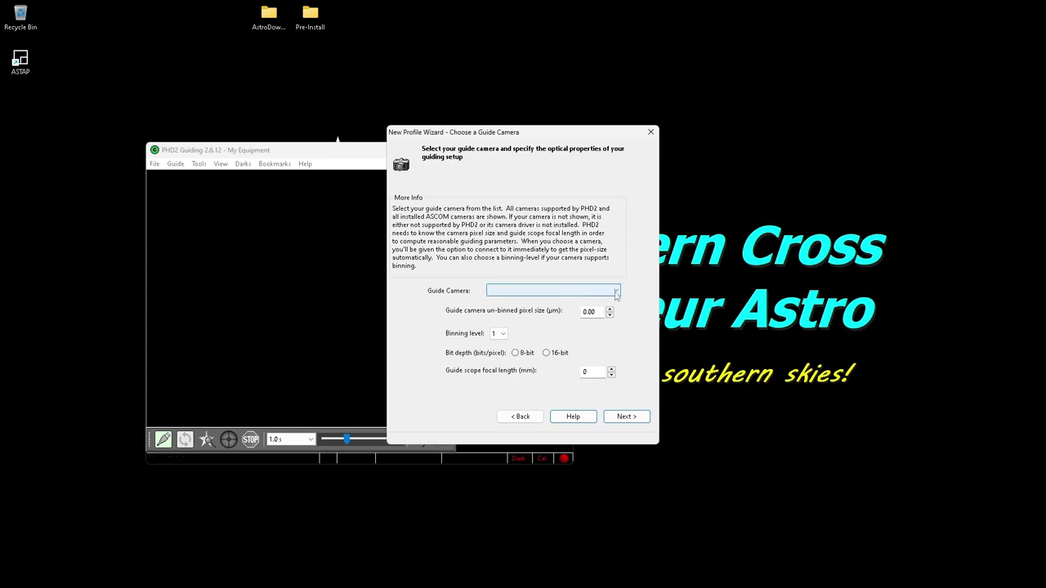
pyautogui.click(616, 292)
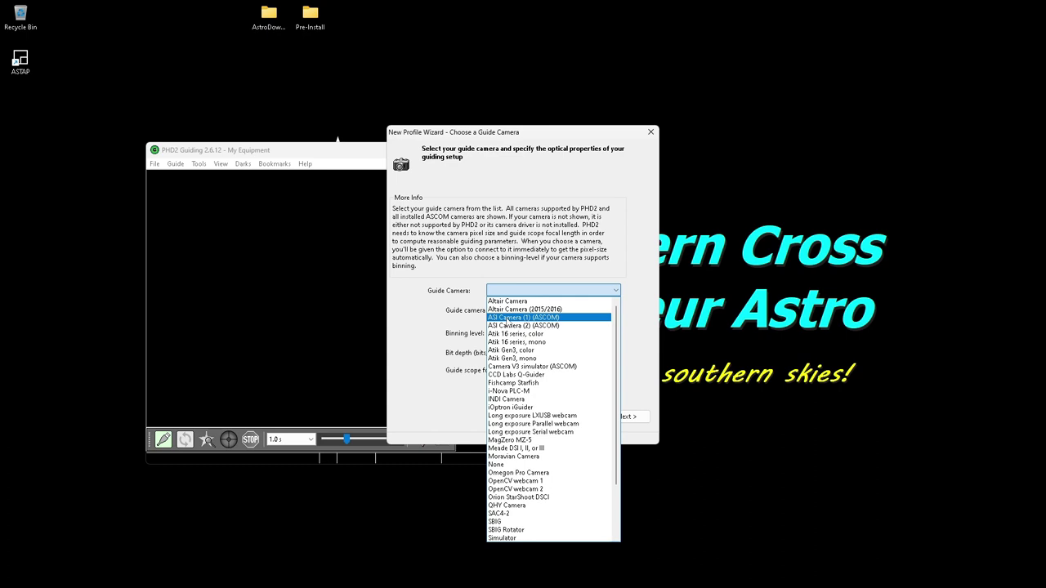
pyautogui.click(506, 321)
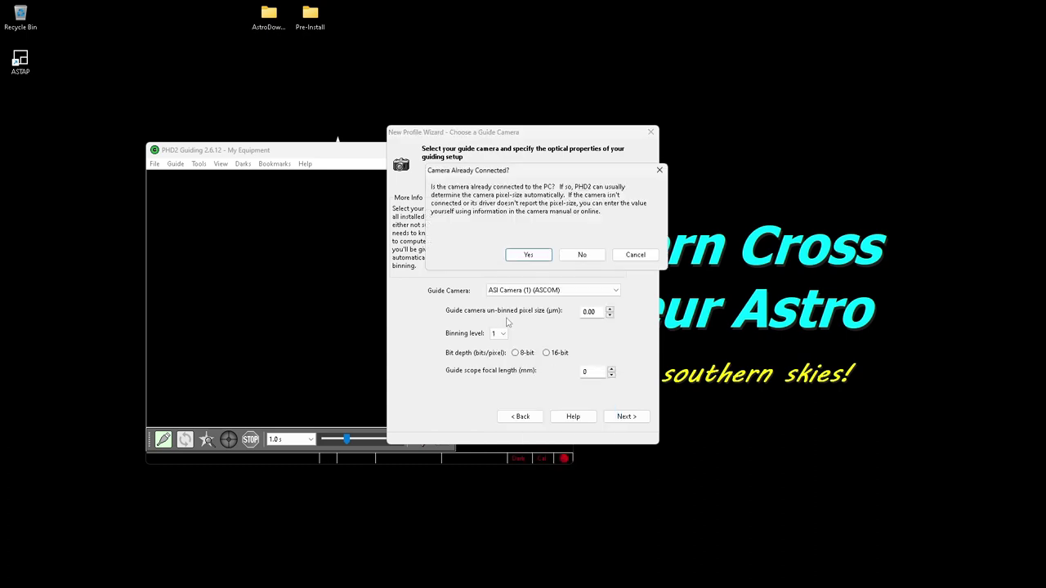
pyautogui.click(529, 255)
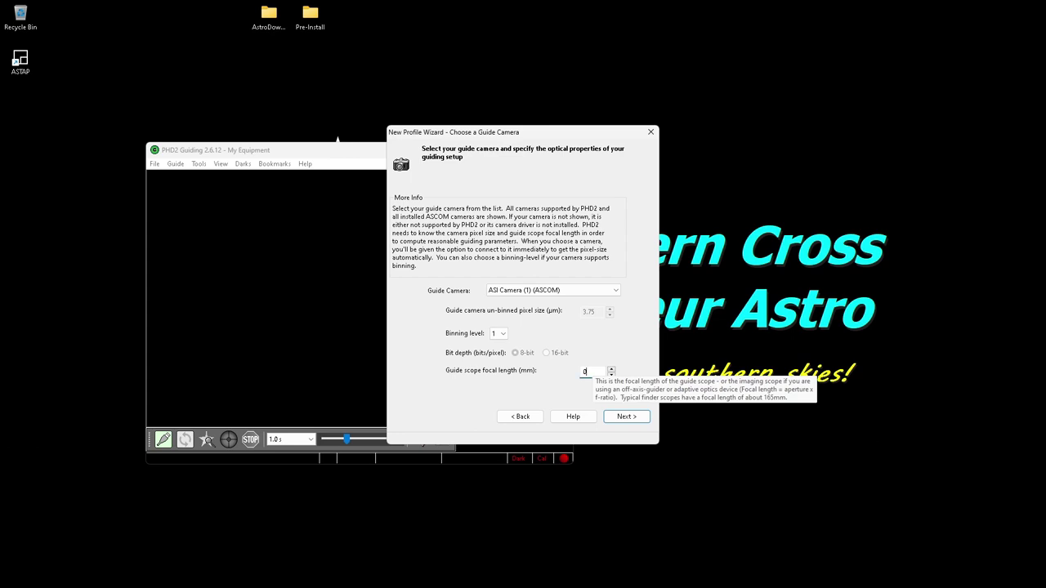
# - Enter 162 mm as the guide scope focal length
pyautogui.doubleClick(577, 374)
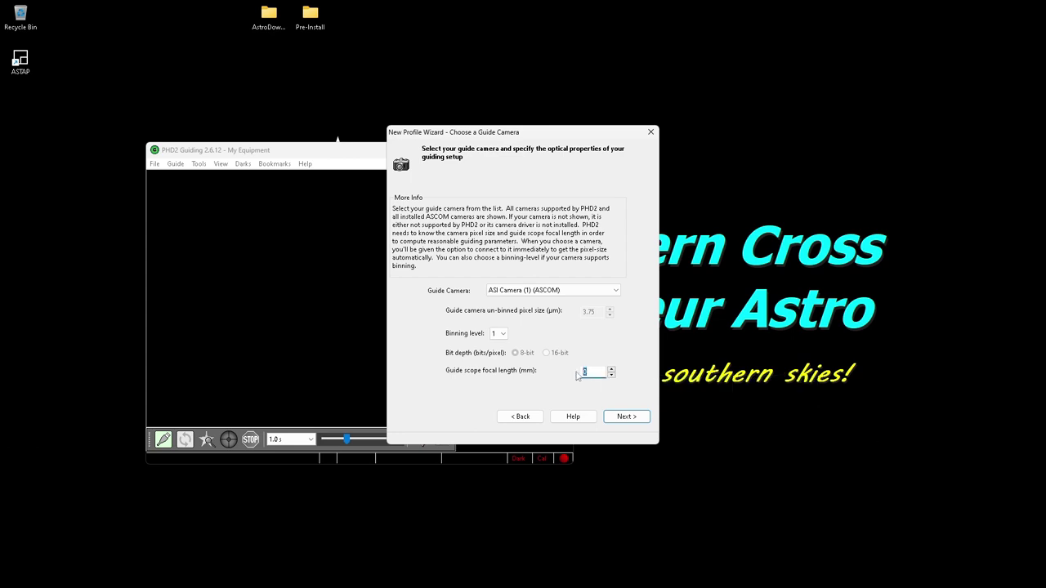
pyautogui.write('162')
pyautogui.click(626, 417)
pyautogui.click(585, 299)
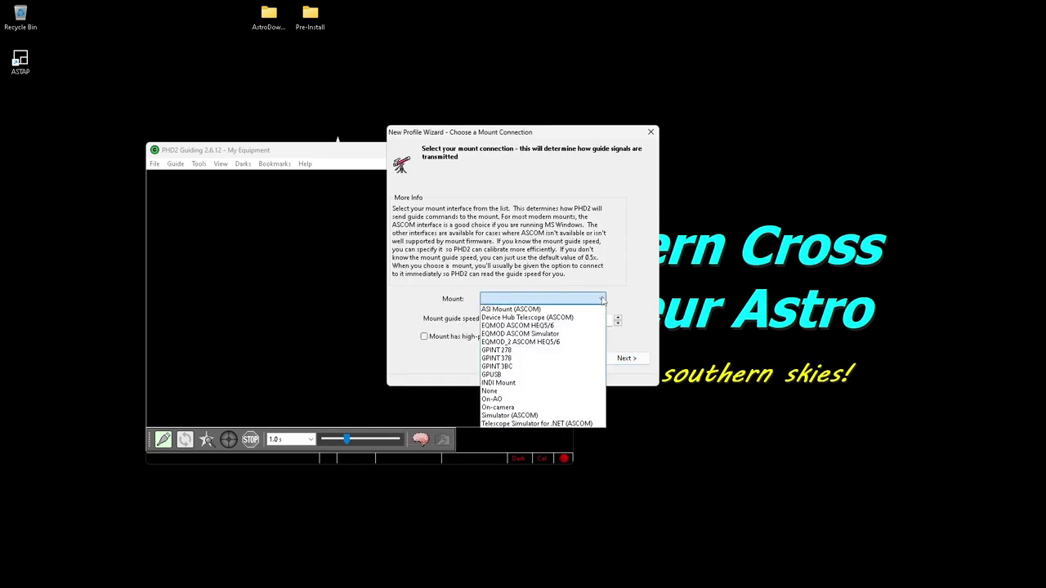
# - Select the EQMOD ASCOM HEQ5/6 mount, read its 0.90 guide speed, and accept the EQMOD configuration suggestion
pyautogui.click(517, 326)
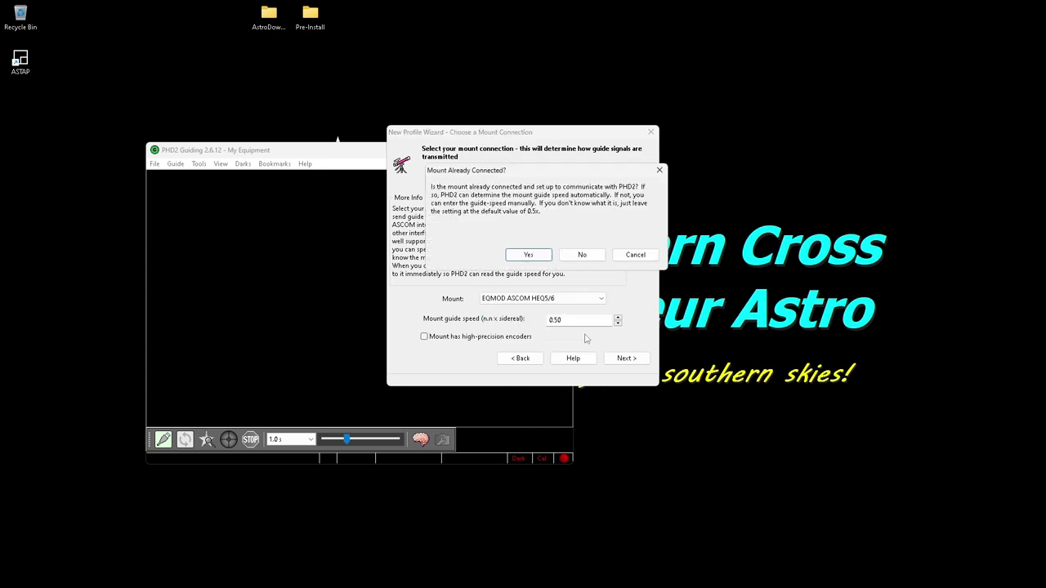
pyautogui.click(541, 259)
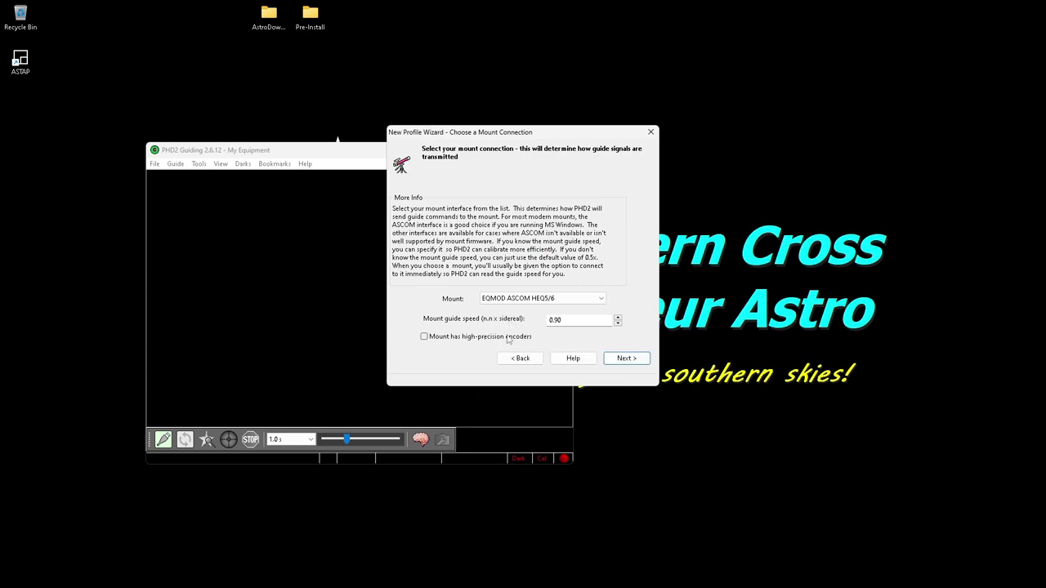
pyautogui.click(625, 361)
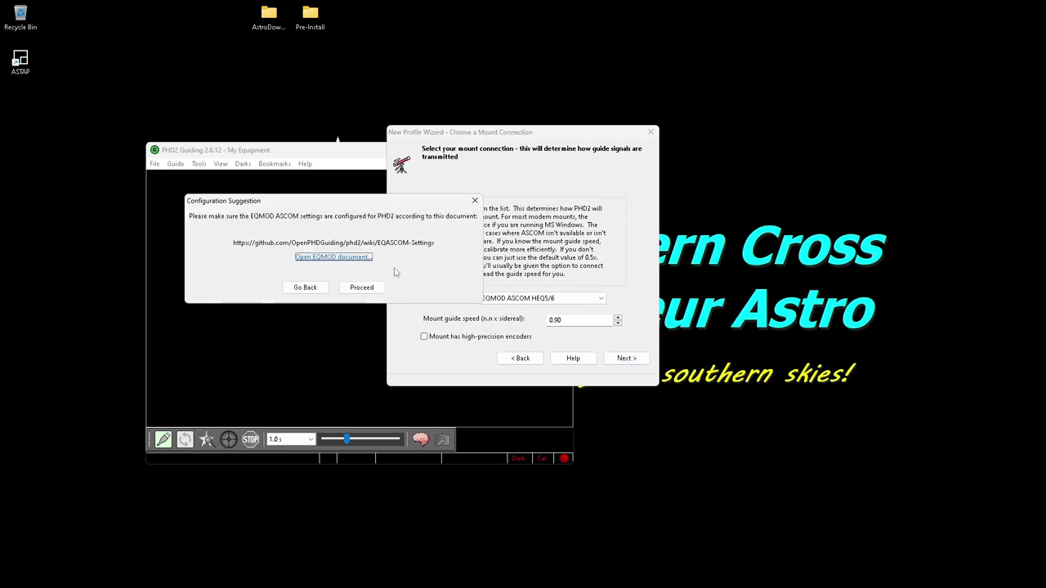
pyautogui.click(364, 291)
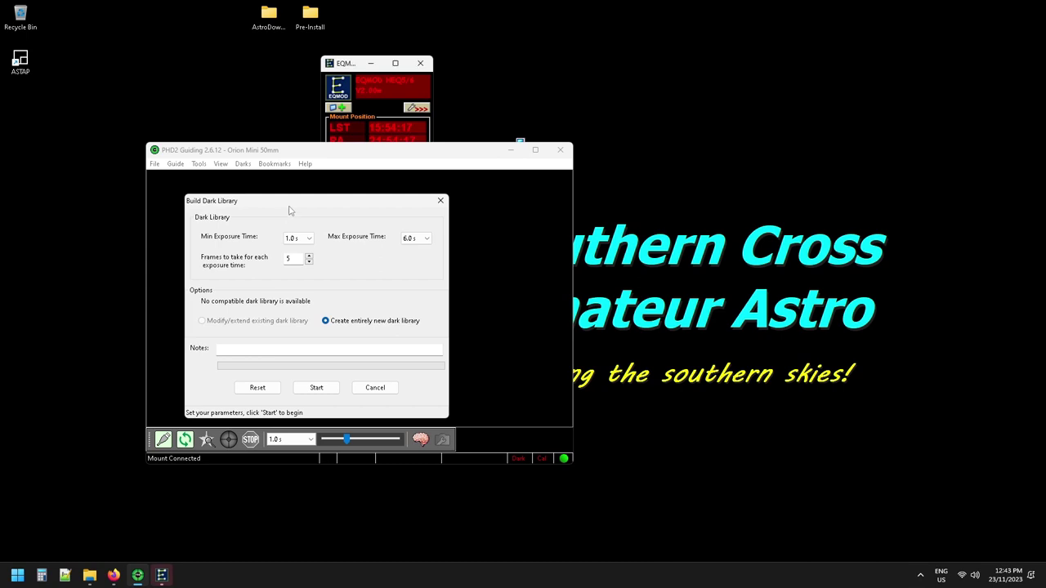
# - Build darks from 1.0 s up to 3.0 s max exposure, 6 frames each, with the guide scope covered
pyautogui.moveTo(282, 200); pyautogui.dragTo(421, 160)
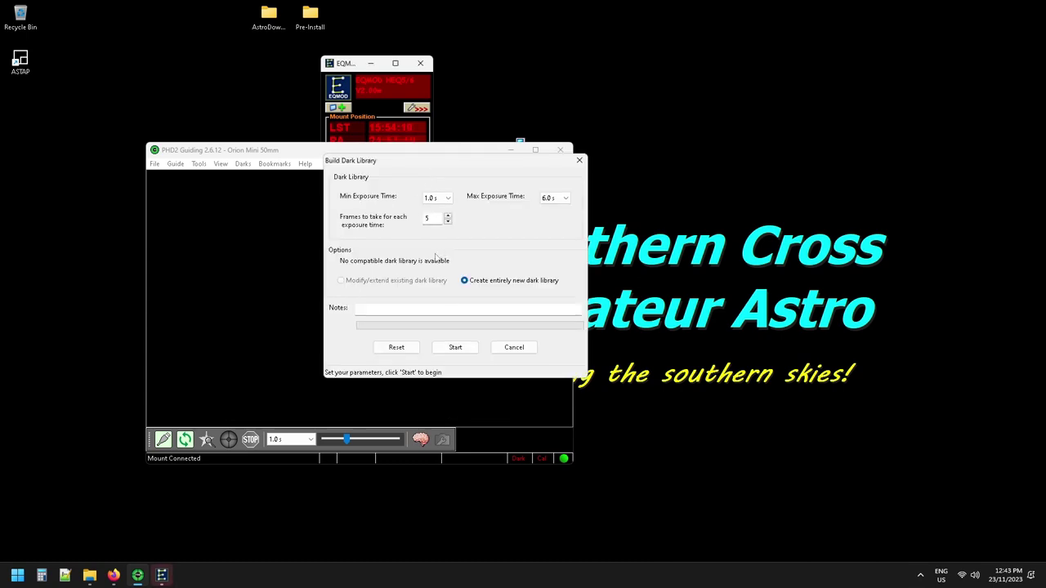
pyautogui.click(563, 202)
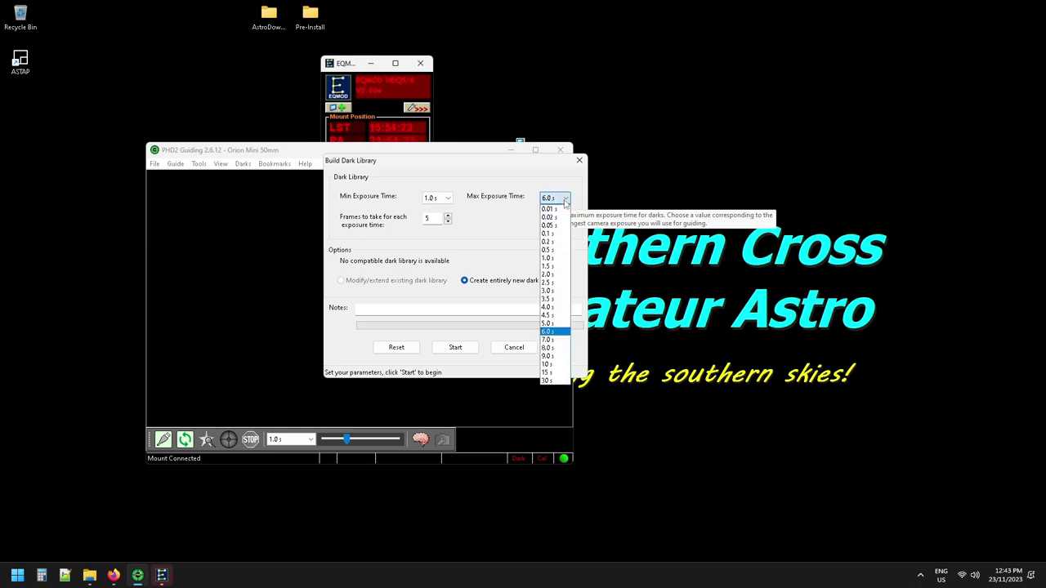
pyautogui.click(549, 291)
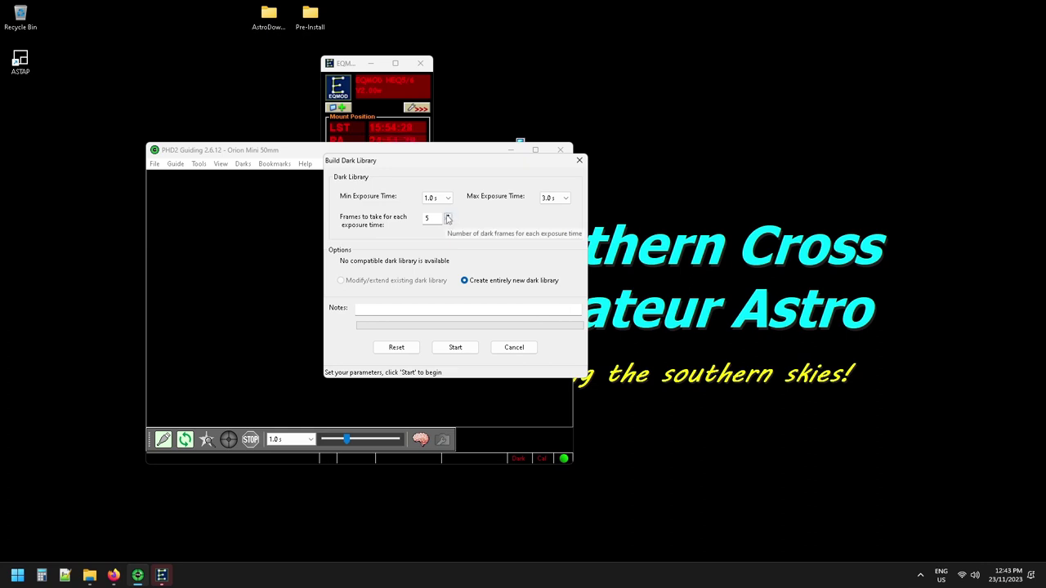
pyautogui.click(447, 217)
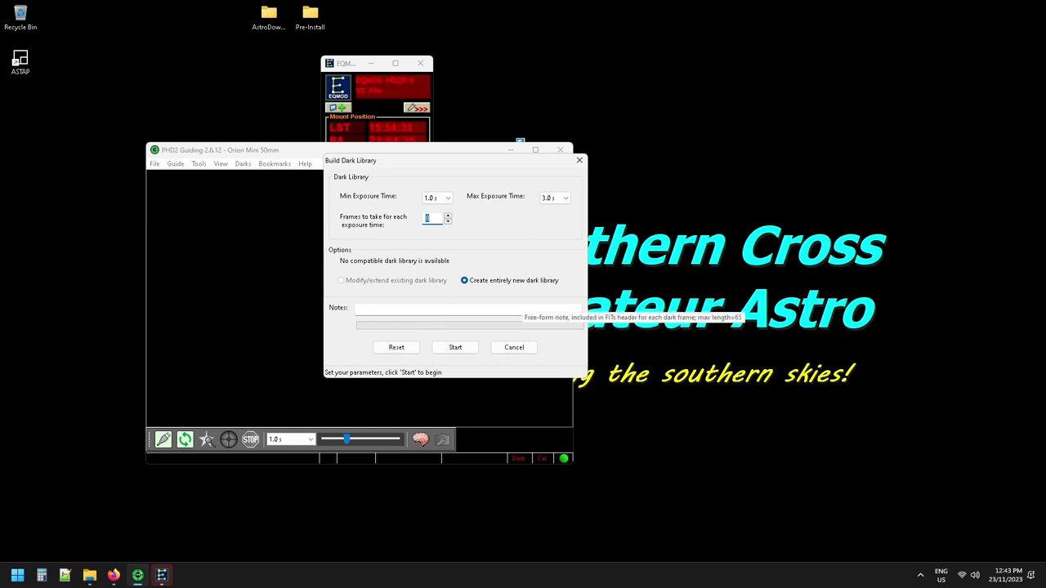
pyautogui.click(459, 349)
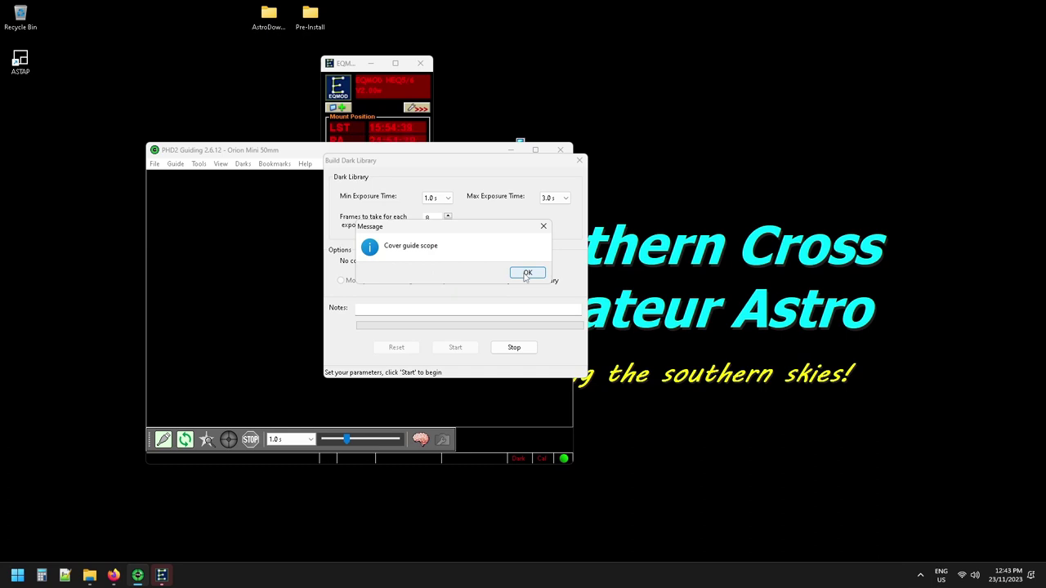
pyautogui.click(527, 273)
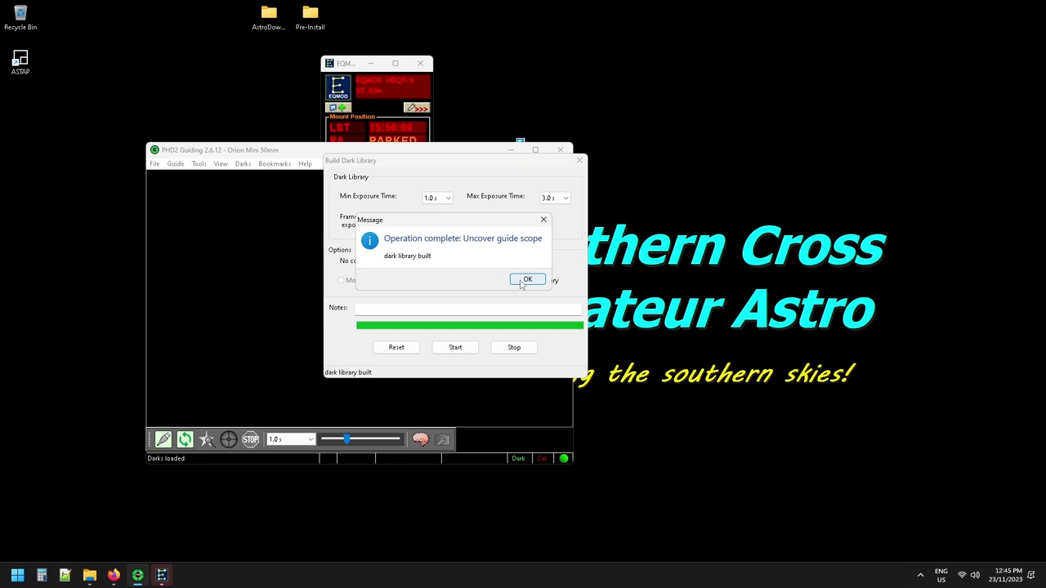
pyautogui.click(529, 277)
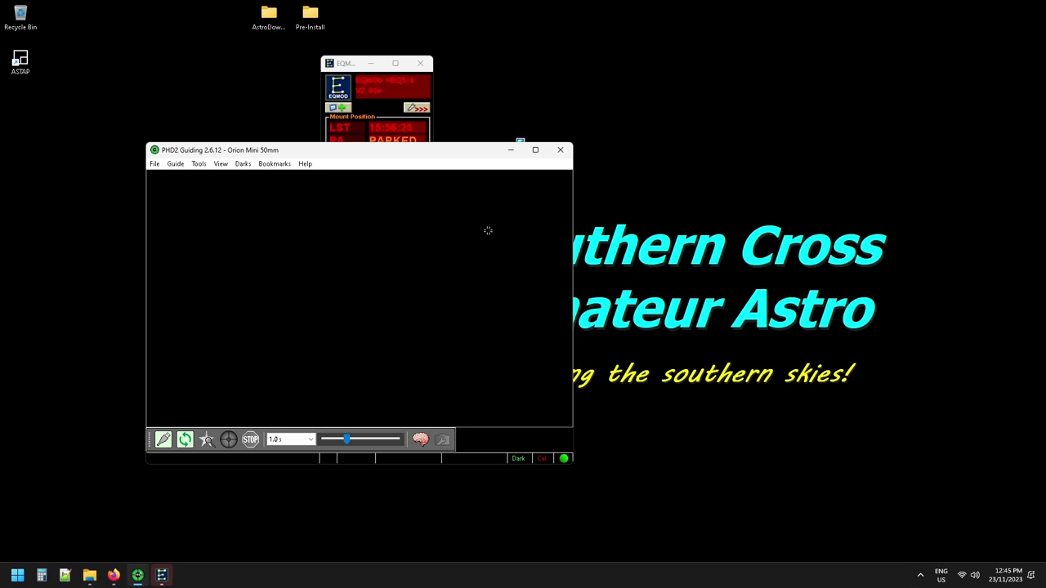
# - Disconnect both camera and mount in Connect Equipment and close that window
pyautogui.click(560, 150)
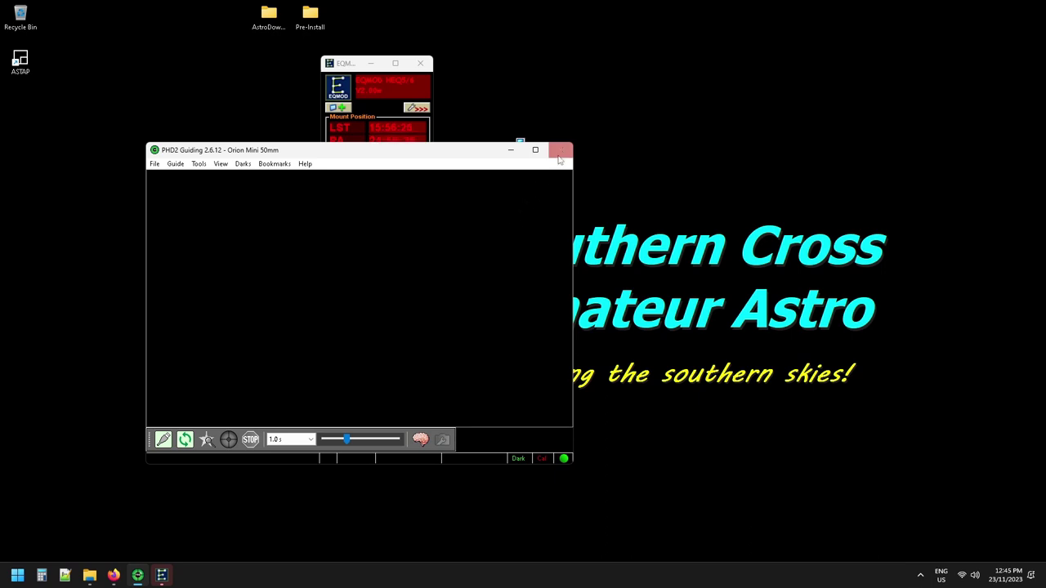
pyautogui.click(162, 440)
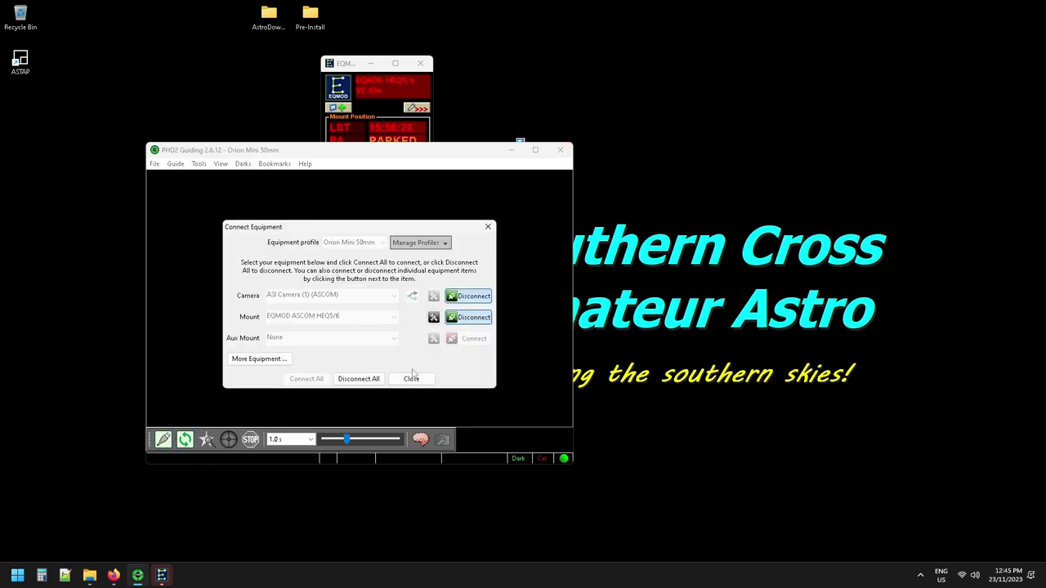
pyautogui.click(363, 382)
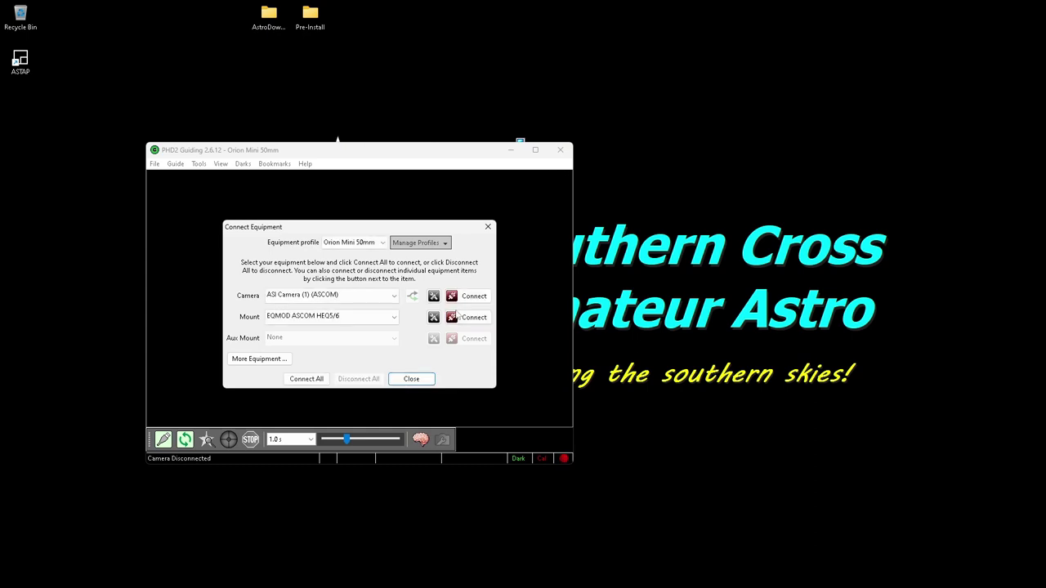
pyautogui.click(488, 227)
pyautogui.click(560, 150)
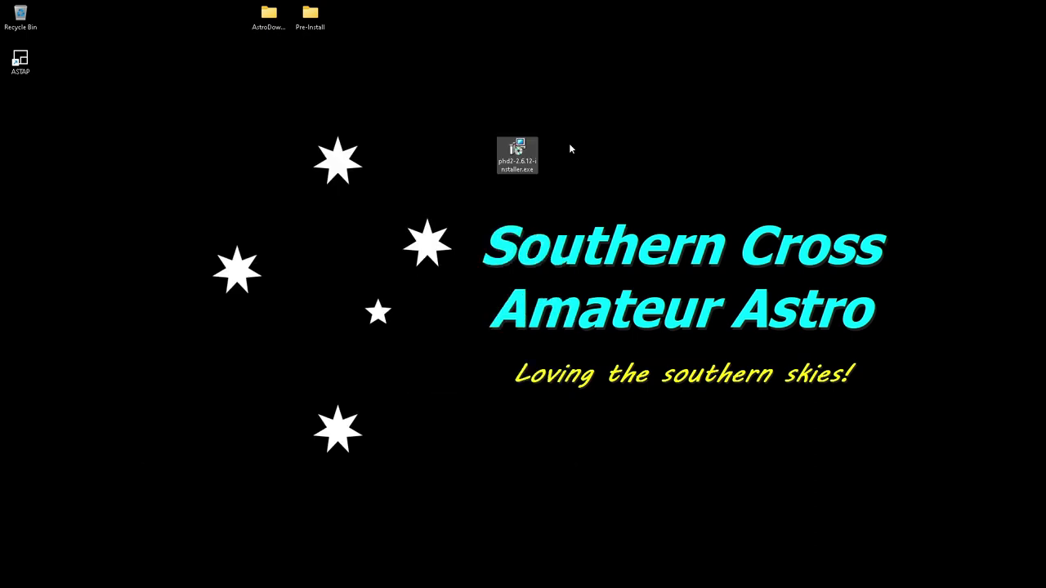